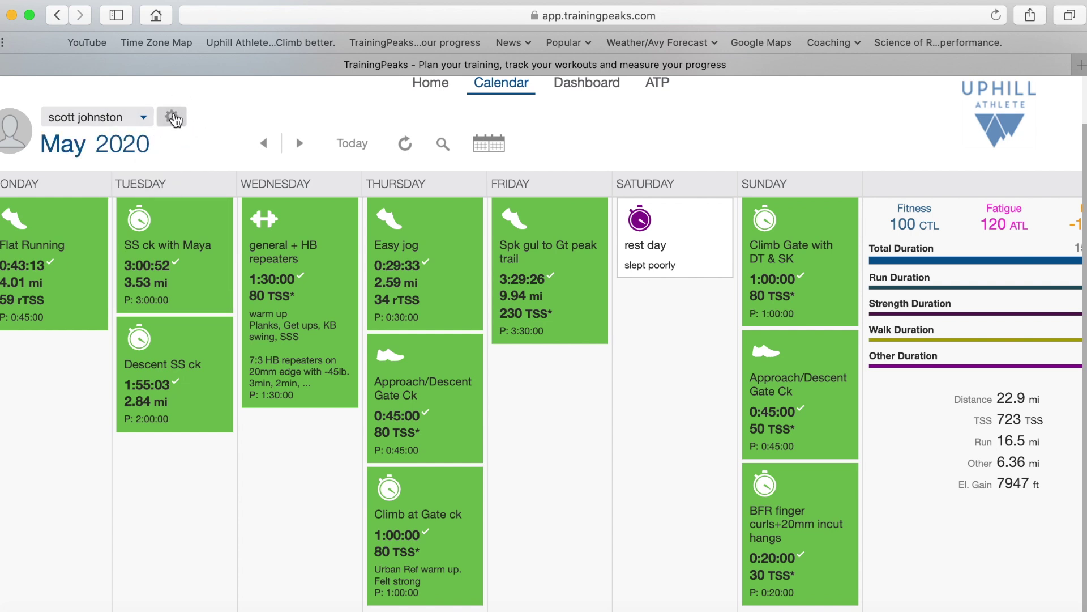
# Step: From account settings, open the Heart Rate zones page listing four zones from 105 to 162 bpm
pyautogui.click(172, 119)
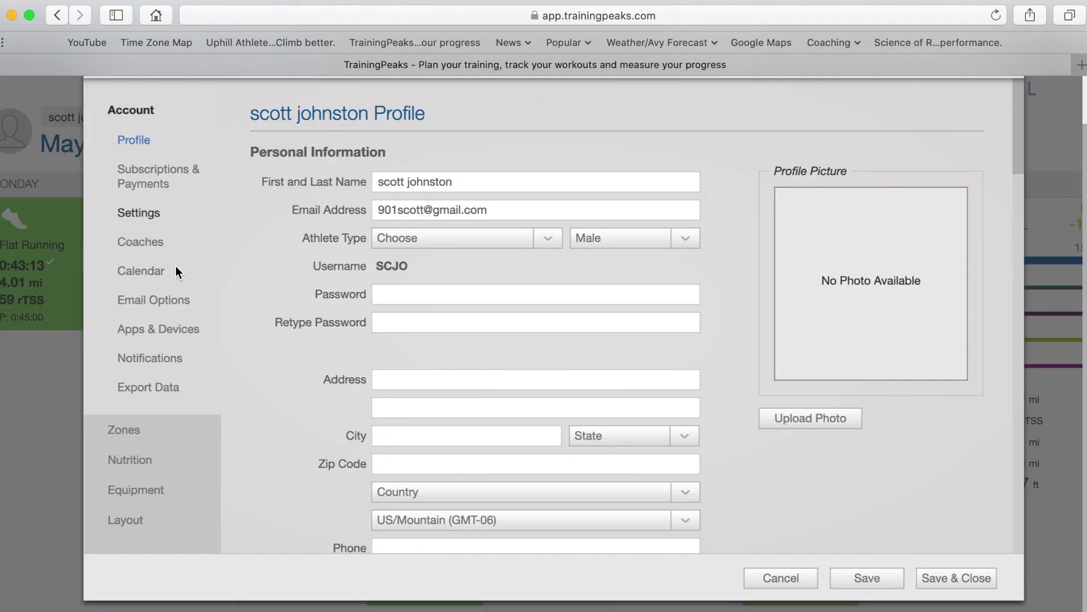
pyautogui.click(123, 434)
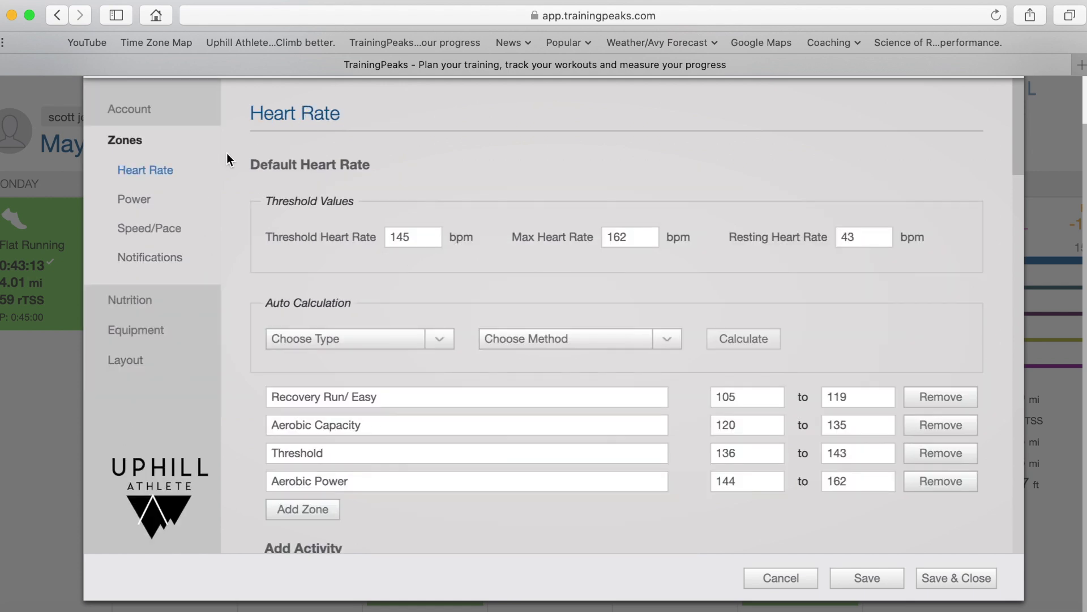
pyautogui.scroll(-2, 228, 159)
pyautogui.scroll(-1, 228, 154)
pyautogui.scroll(2, 227, 155)
pyautogui.scroll(-2, 227, 154)
pyautogui.scroll(-2, 227, 153)
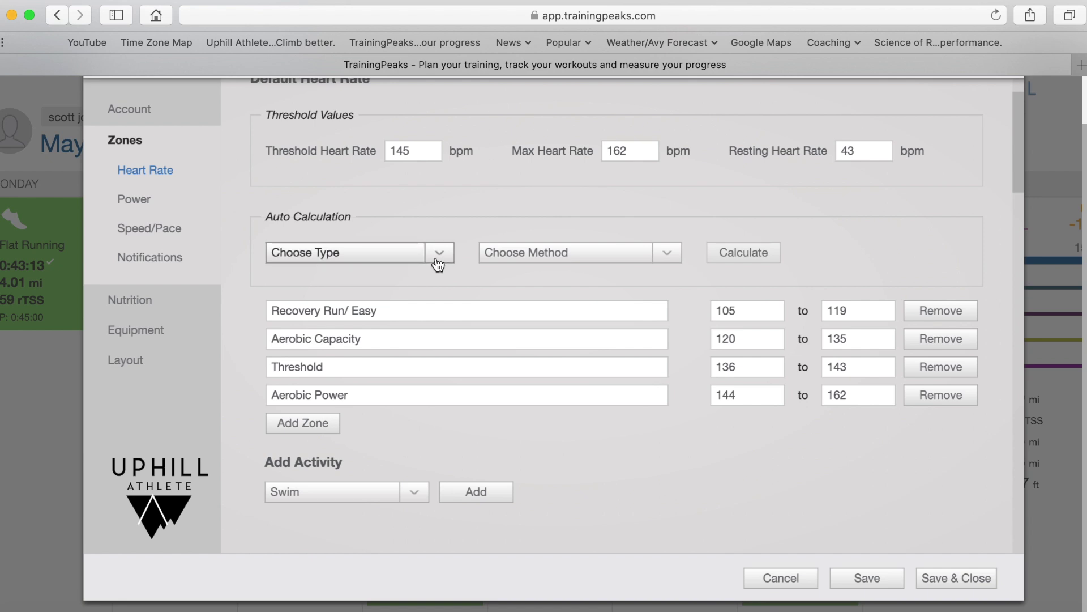
pyautogui.scroll(2, 434, 266)
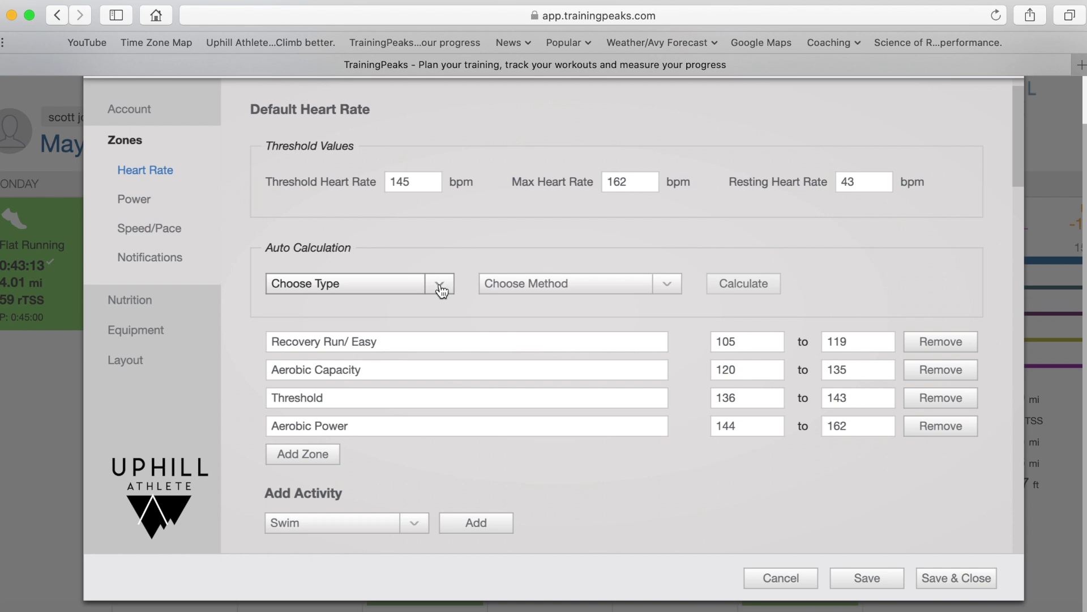
# Step: Preview seven Lactate Threshold zones calculated with the Joe Friel (7) method for 145 bpm
pyautogui.click(442, 284)
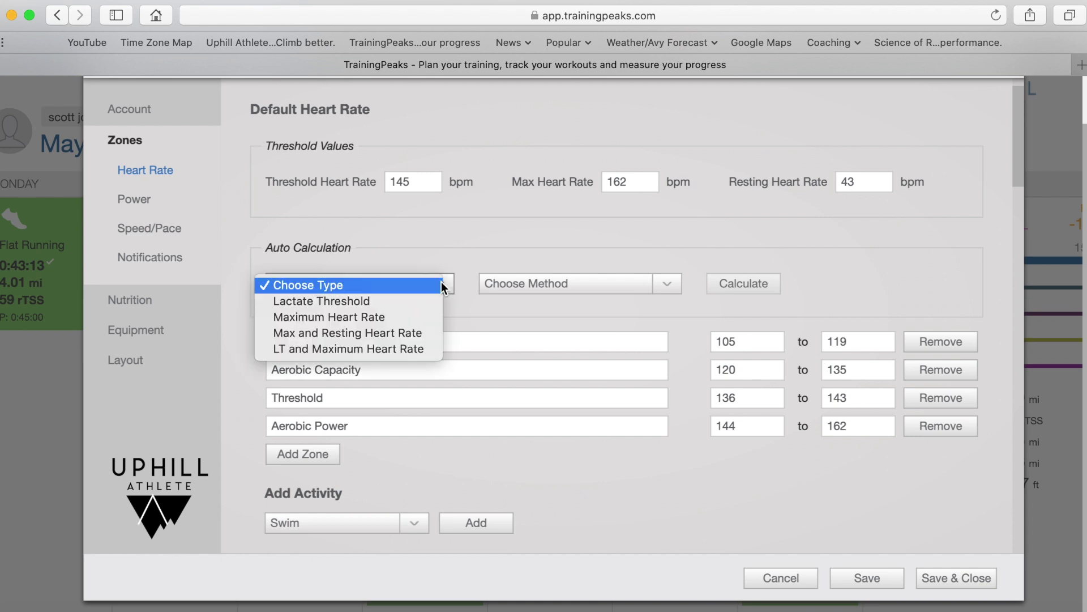
pyautogui.click(331, 300)
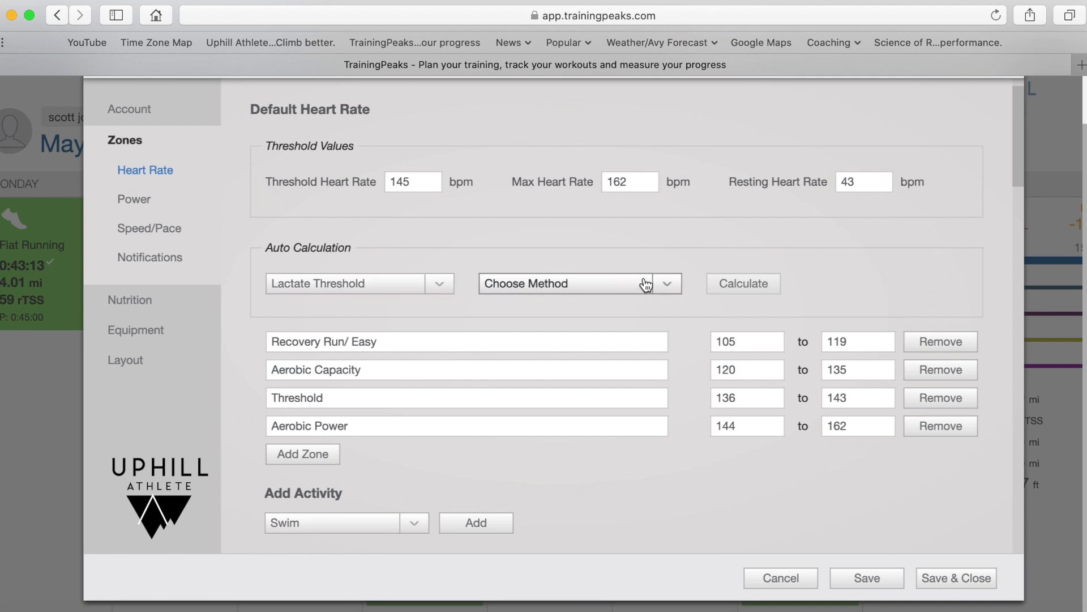
pyautogui.click(668, 285)
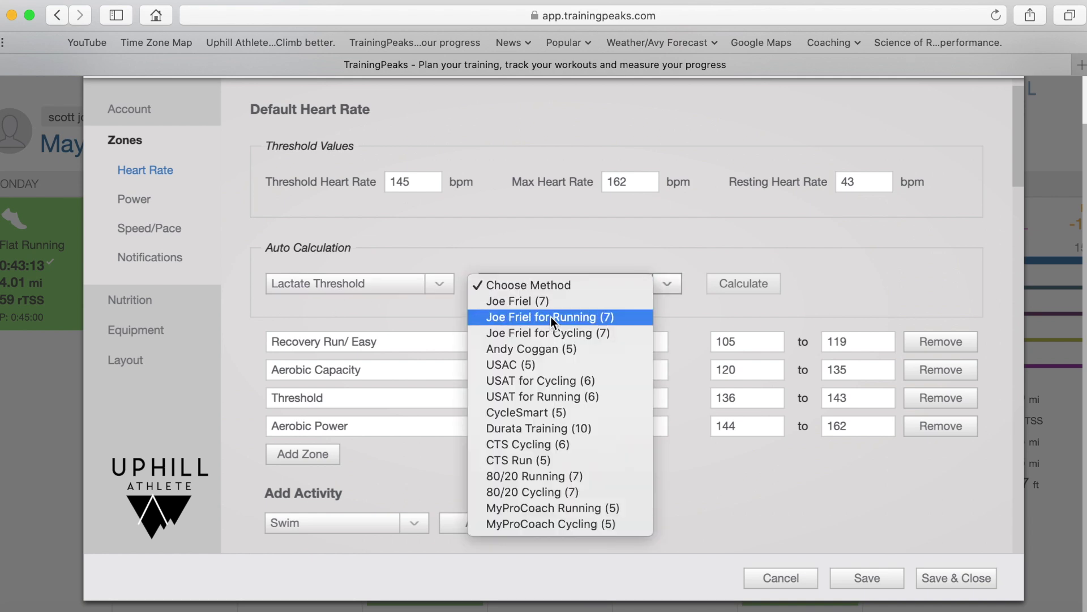
pyautogui.click(541, 301)
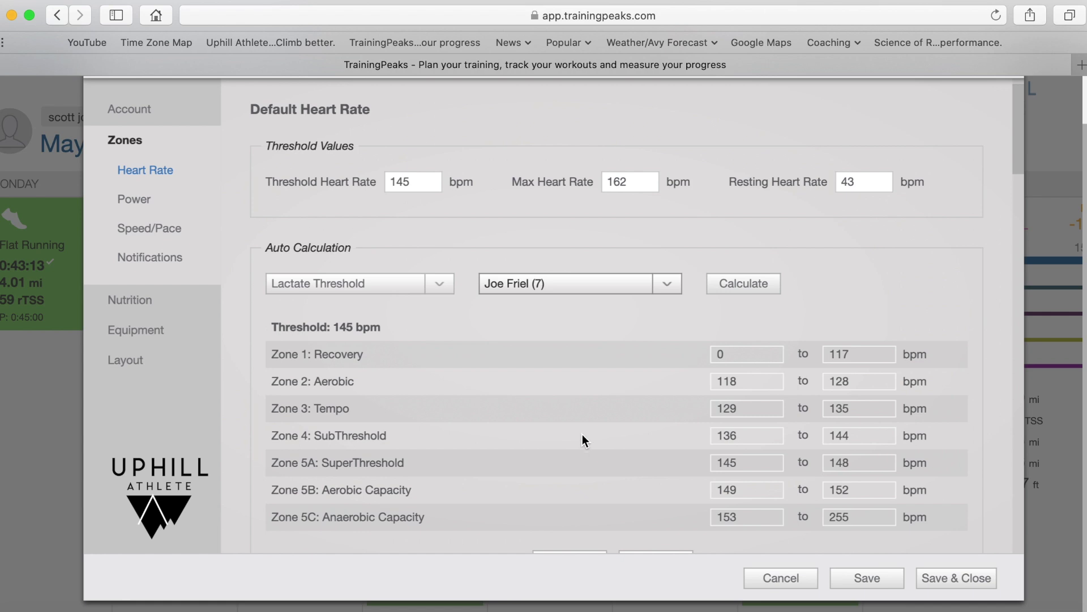
pyautogui.scroll(-4, 576, 431)
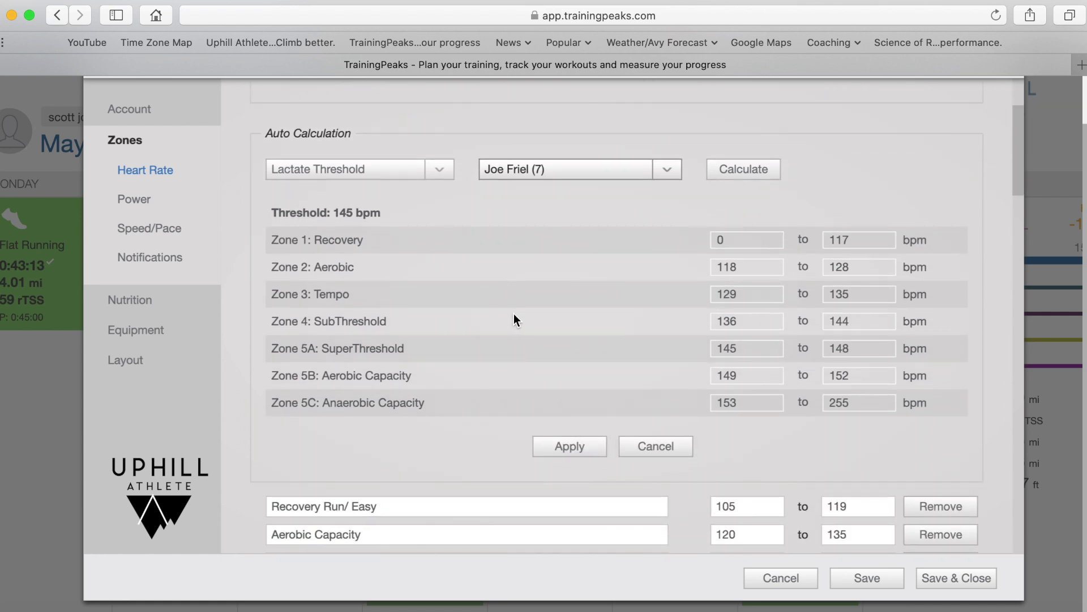
pyautogui.scroll(2, 510, 315)
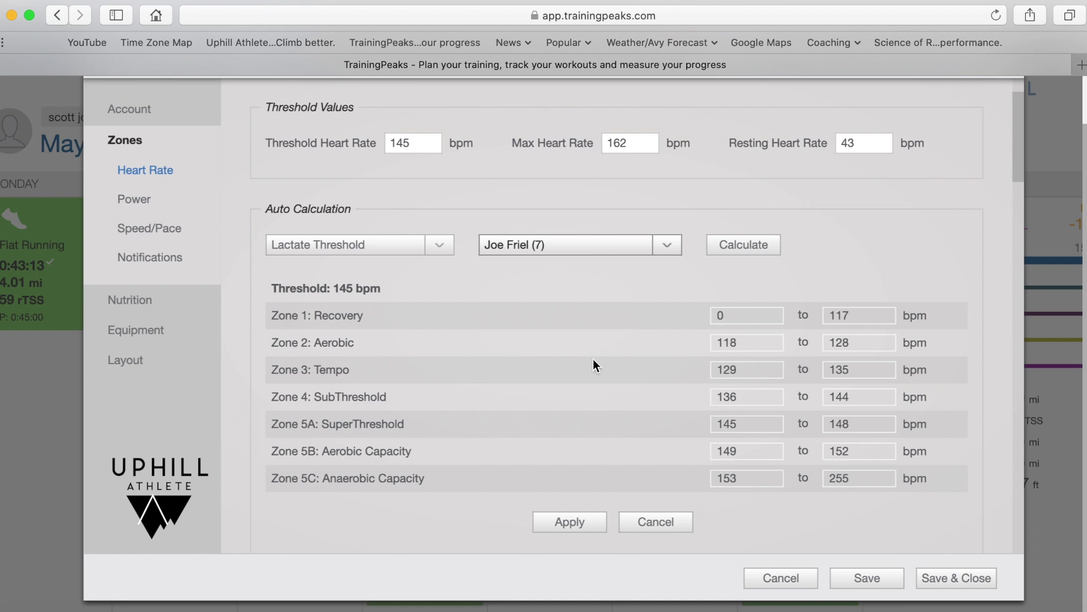
pyautogui.scroll(-3, 597, 359)
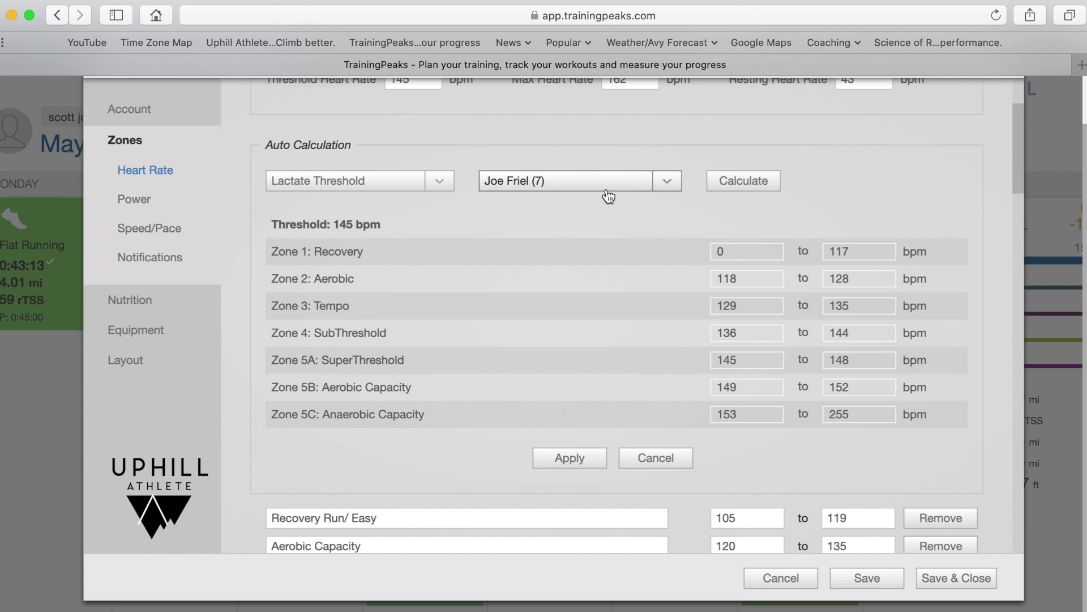
pyautogui.scroll(3, 606, 318)
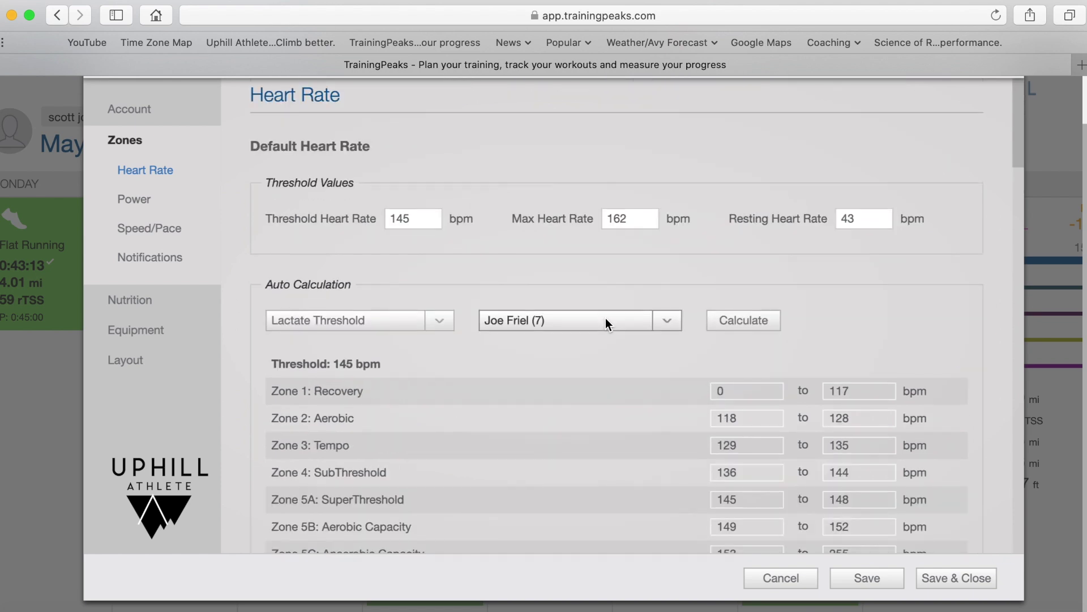
pyautogui.scroll(-3, 569, 253)
pyautogui.scroll(-1, 569, 252)
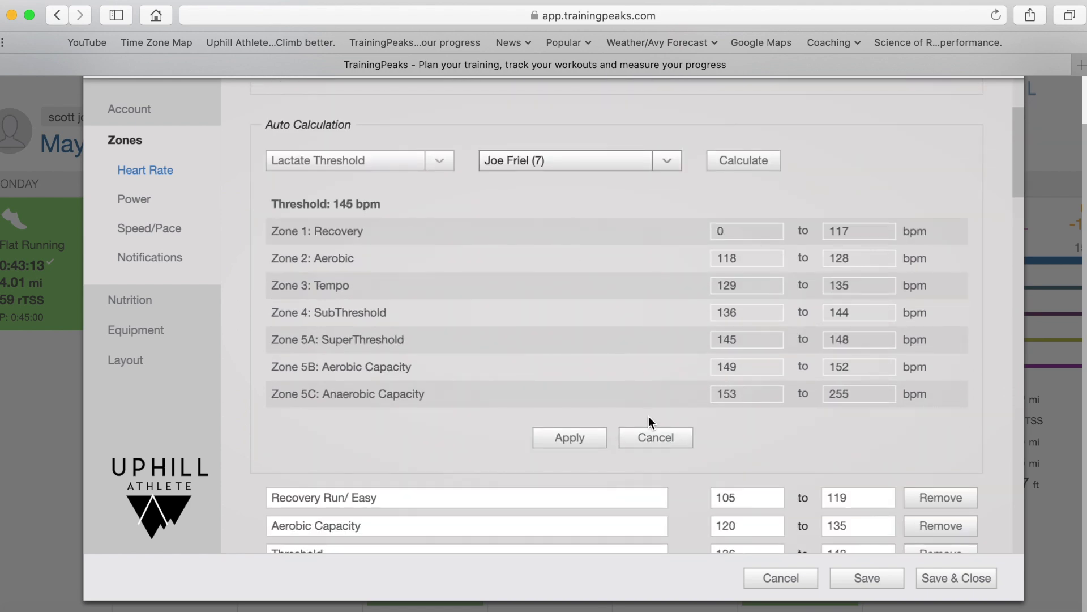
# Step: Cancel the Joe Friel zone preview, keeping the four custom 105–162 bpm zones
pyautogui.click(653, 439)
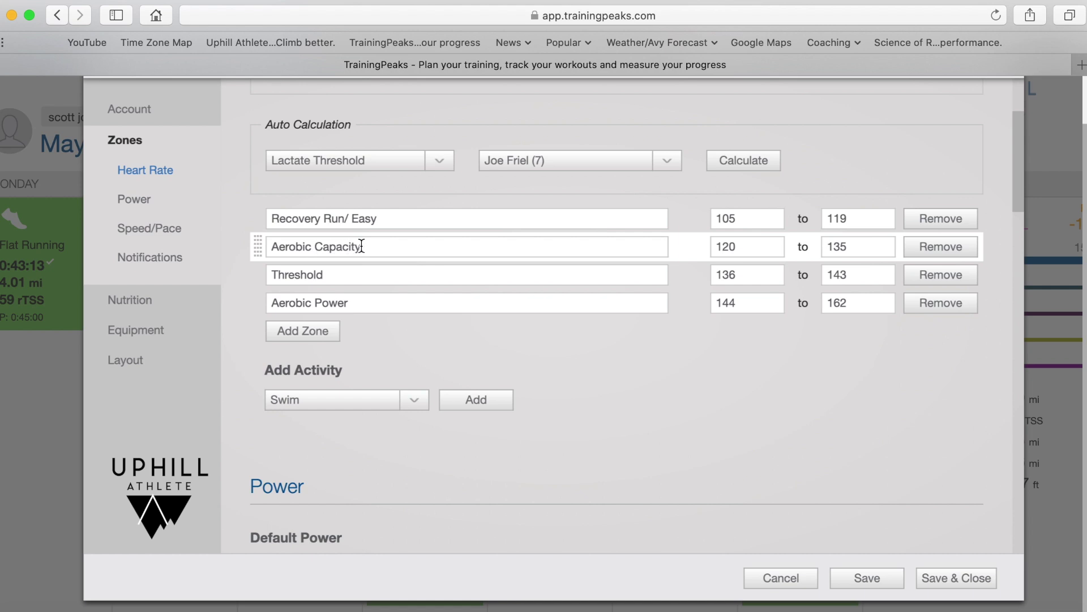
# Step: Rename the Threshold zone to 'Anaerobic Threshold' and start editing the Aerobic Capacity lower bound
pyautogui.click(274, 269)
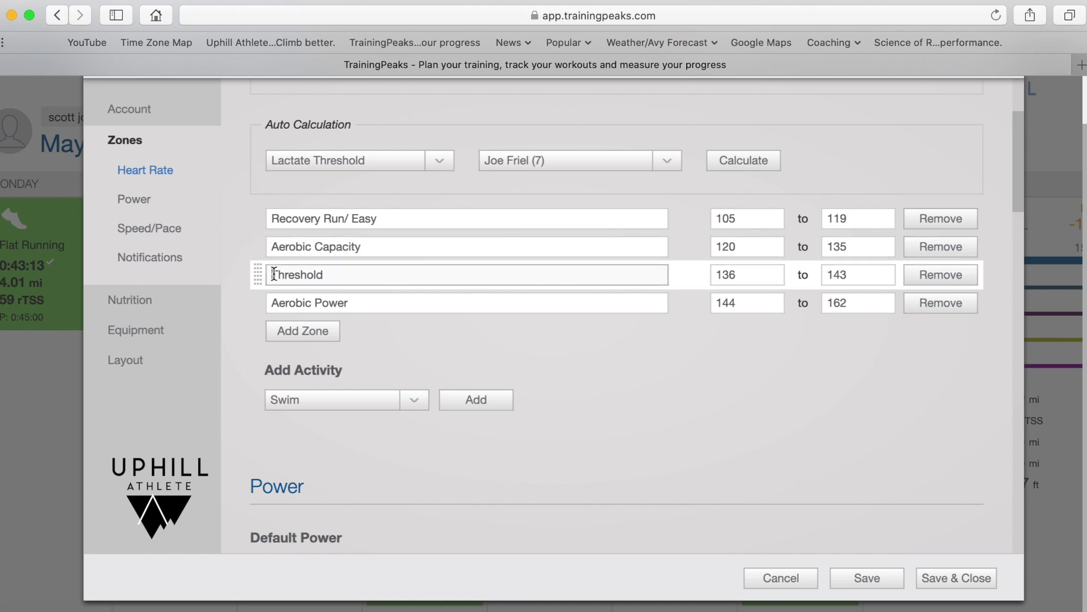
pyautogui.write('Anaerobi')
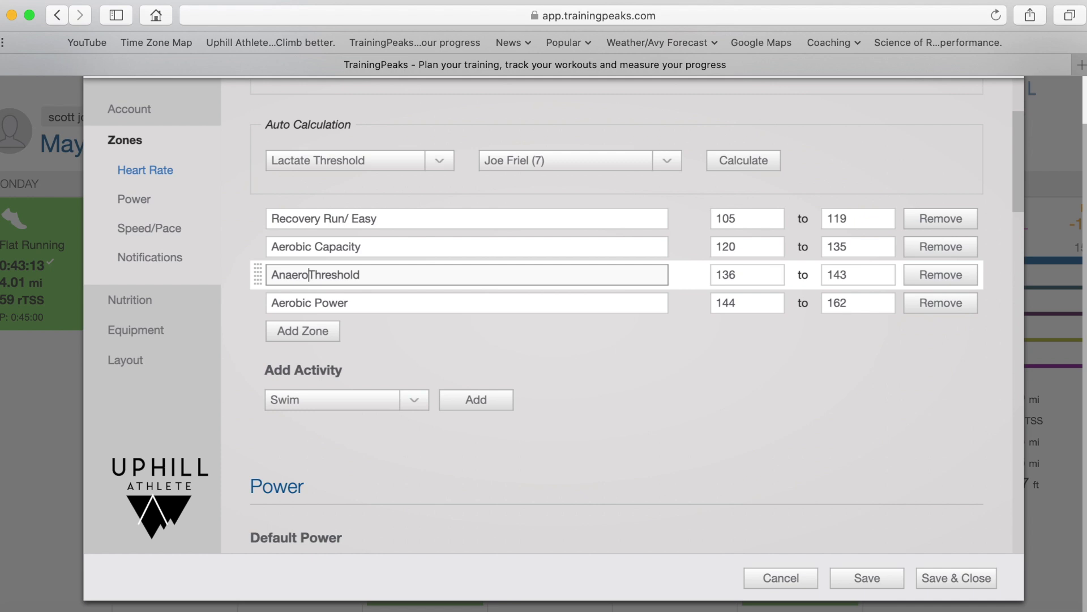
pyautogui.write('c')
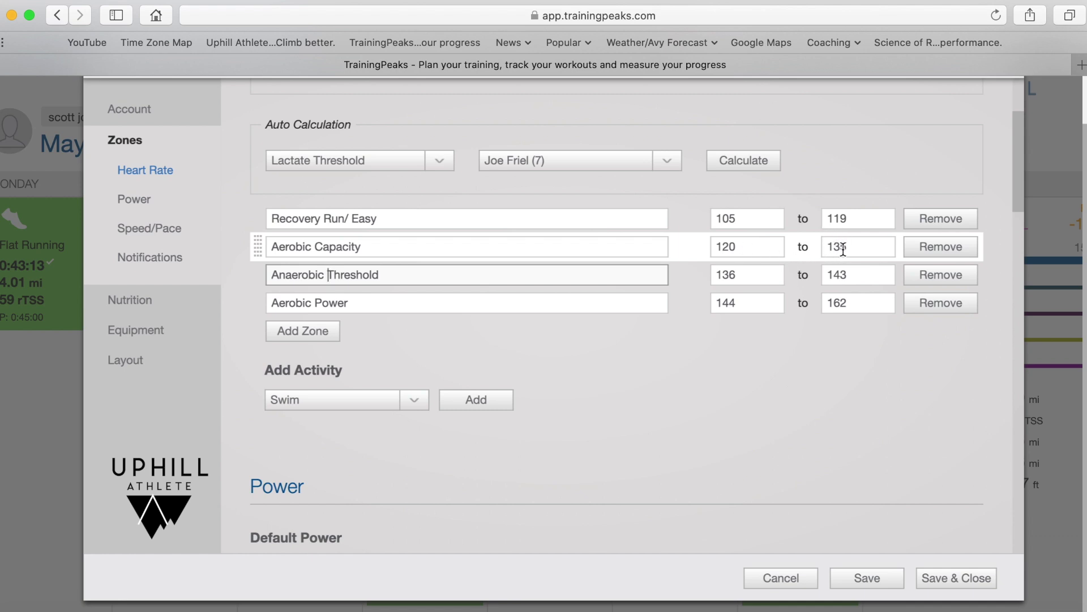
pyautogui.click(735, 248)
# Step: Set Aerobic Capacity to start at 122 bpm and Recovery Run/ Easy to end at 121 bpm
pyautogui.press('BackSpace')
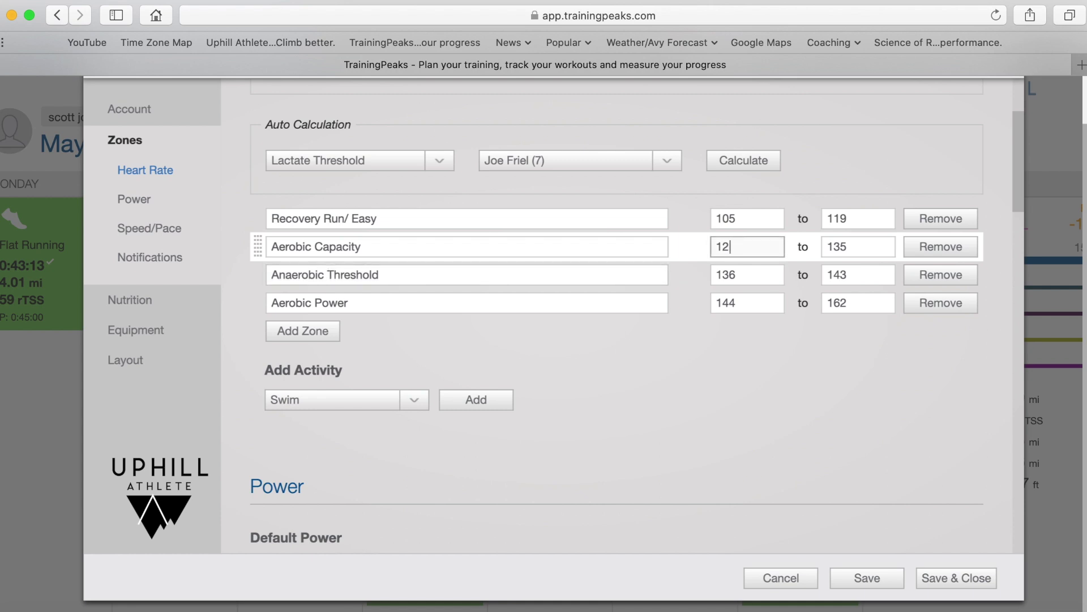
pyautogui.write('2')
pyautogui.click(848, 221)
pyautogui.press('BackSpace')
pyautogui.press('BackSpace')
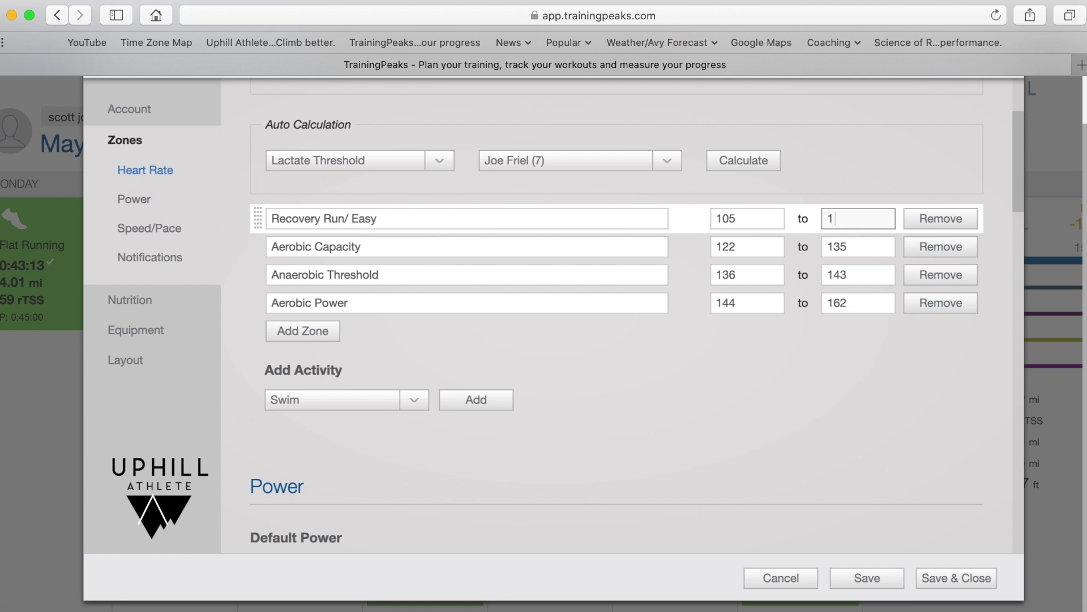
pyautogui.write('21')
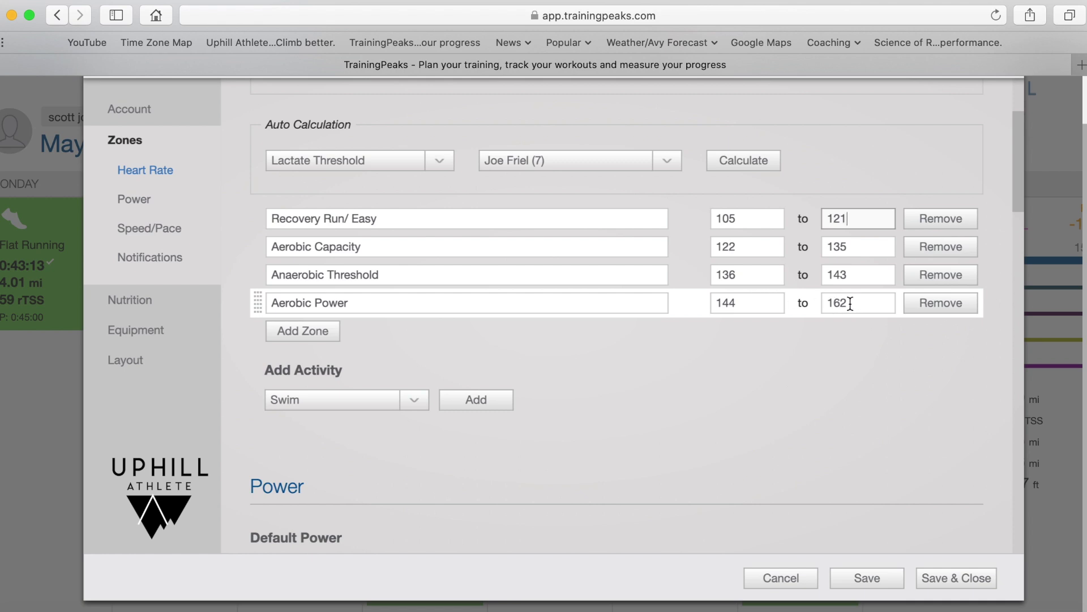
# Step: Change the Threshold Heart Rate value from 145 to 143 bpm
pyautogui.scroll(2, 733, 403)
pyautogui.scroll(2, 733, 402)
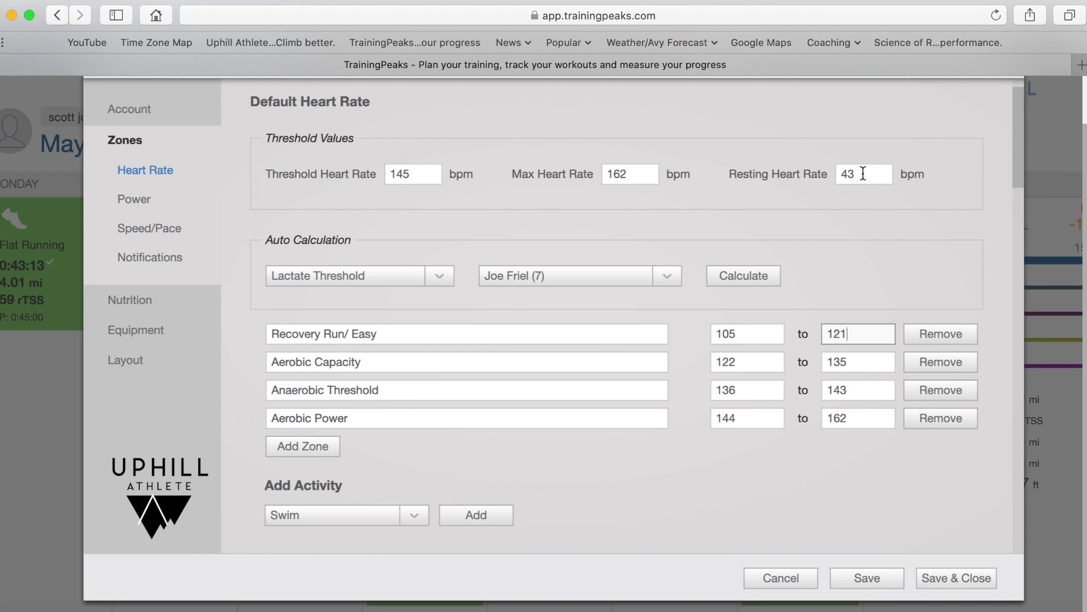
pyautogui.click(408, 173)
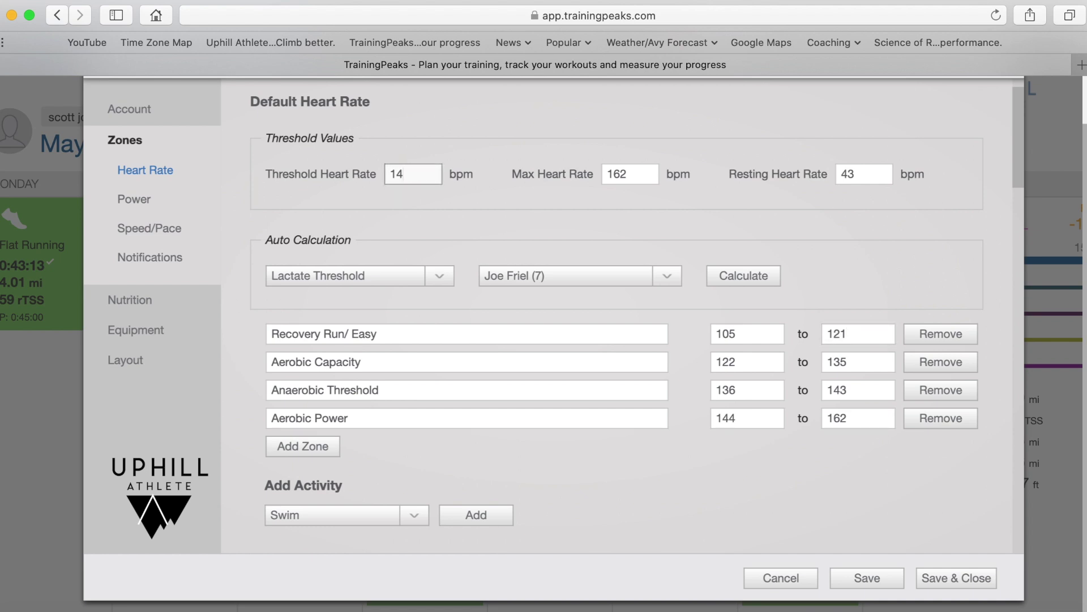
pyautogui.write('143')
# Step: Save & Close the heart rate settings with 143 bpm threshold and four zones spanning 105–162 bpm
pyautogui.scroll(-1, 402, 188)
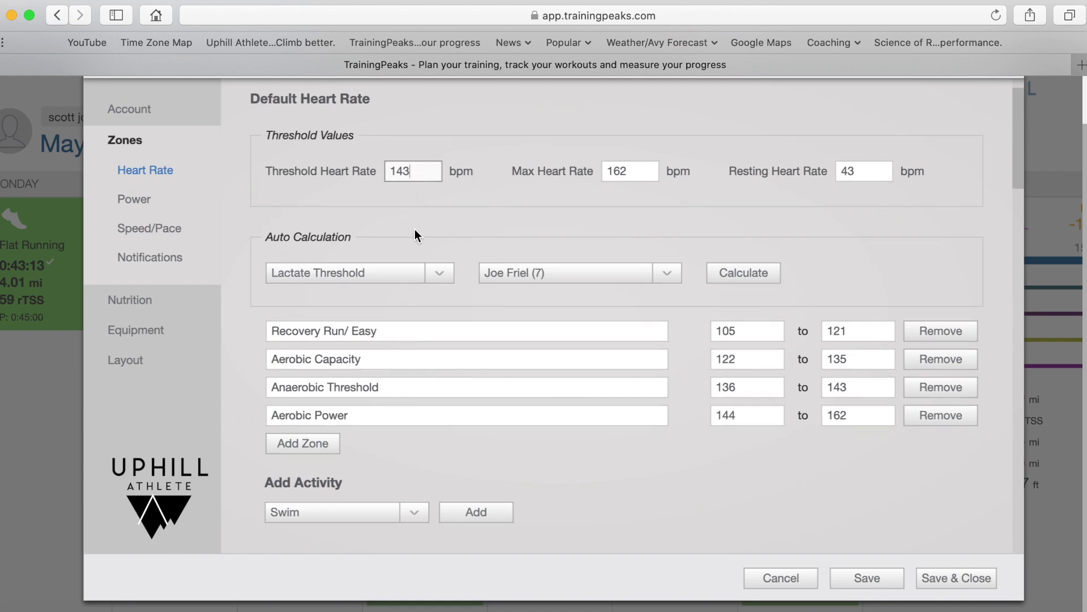
pyautogui.scroll(-3, 429, 202)
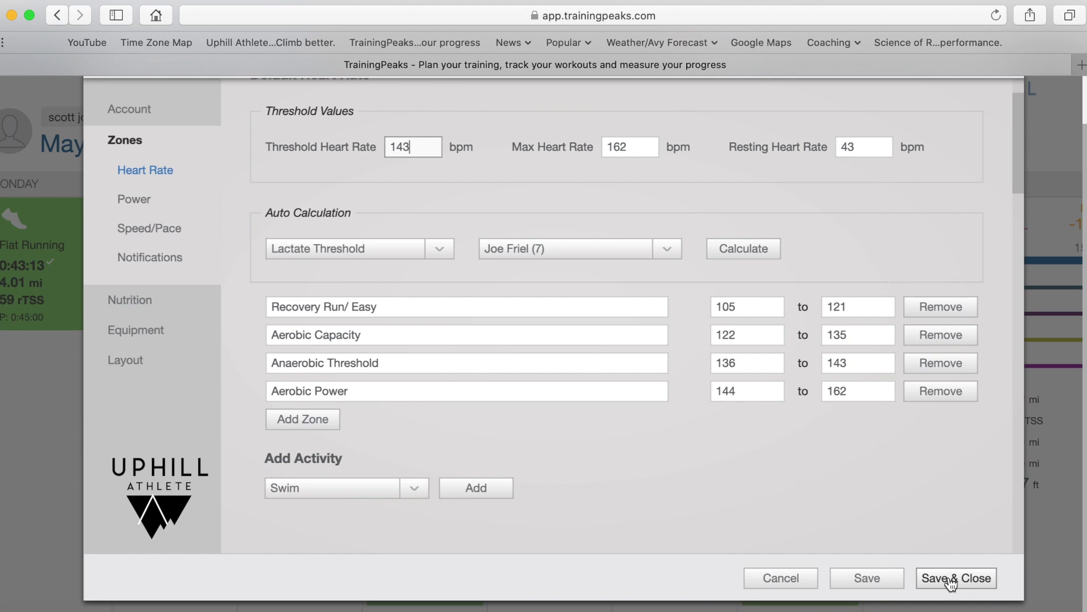
pyautogui.click(951, 580)
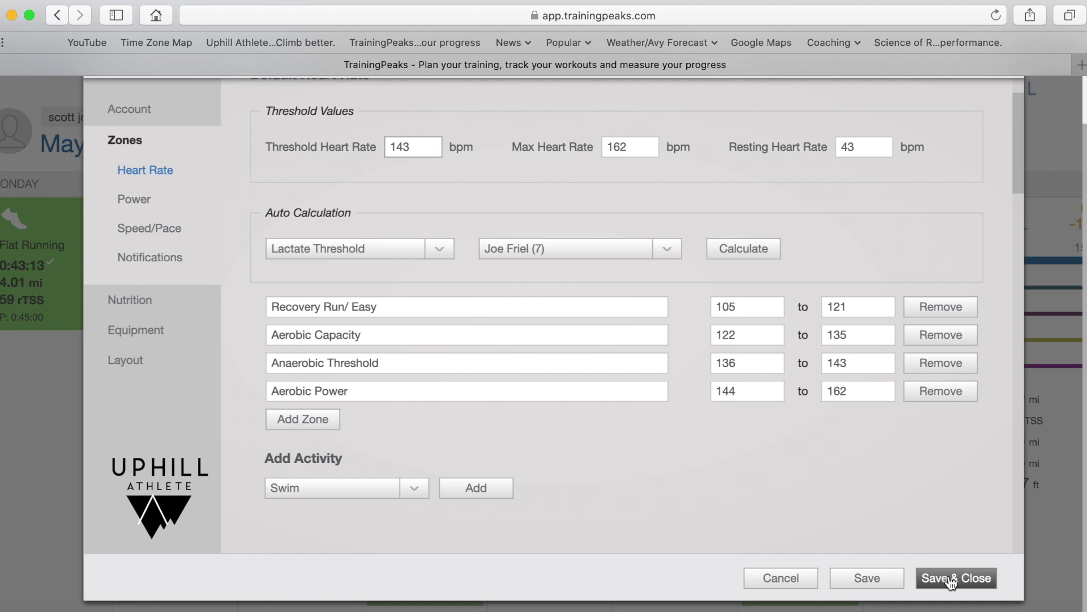